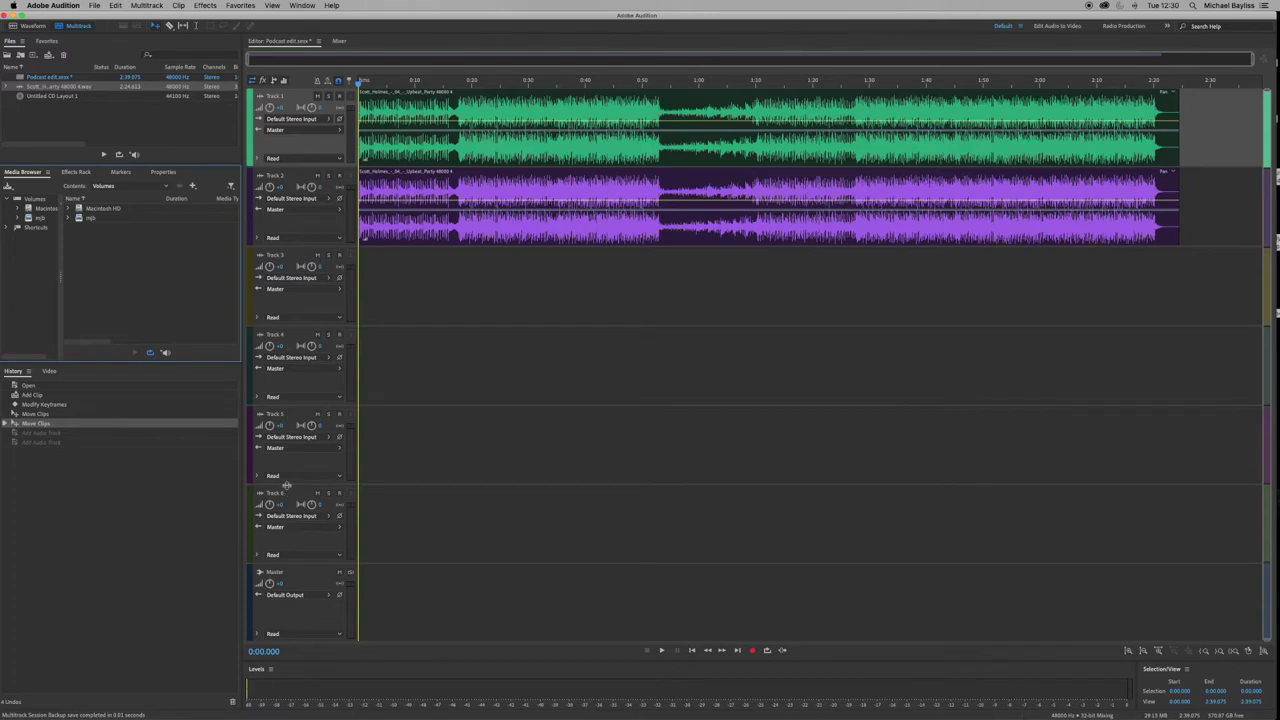
Select the Track 6 header, the last of the six stereo tracks, so new tracks follow it.
click(288, 496)
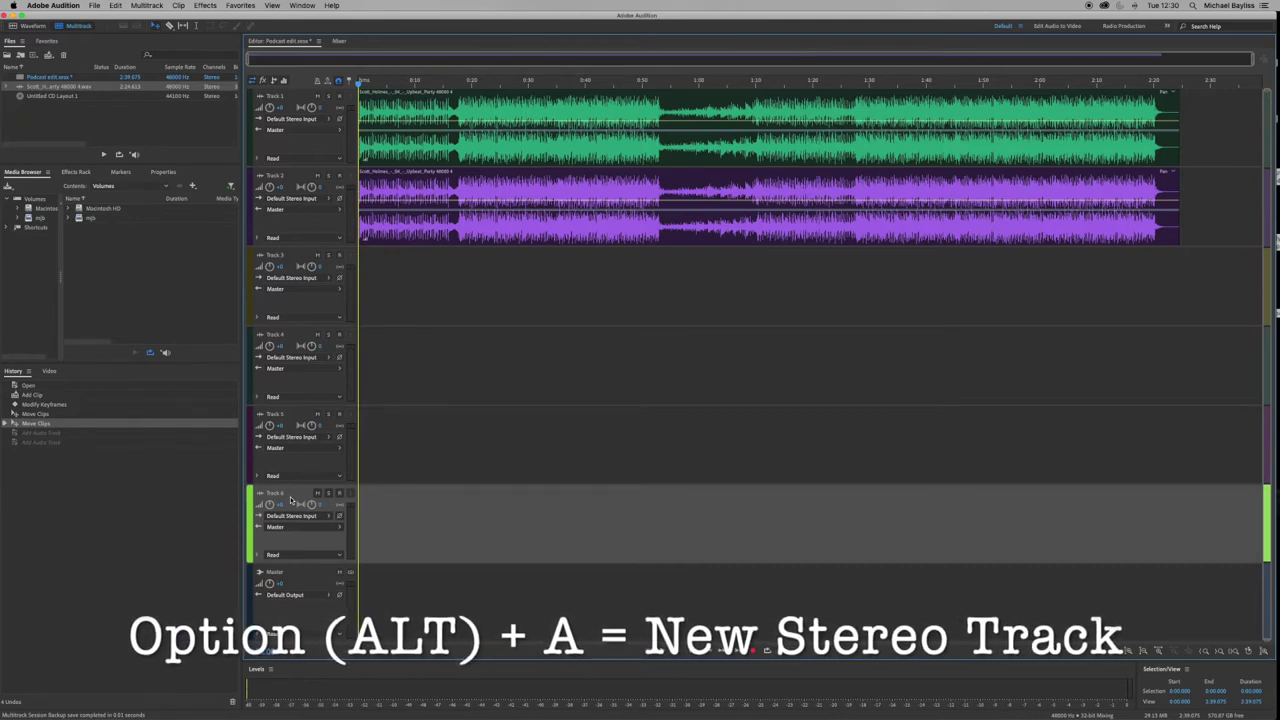
Add three new stereo audio tracks after Track 6 using Alt+A.
key(alt+a)
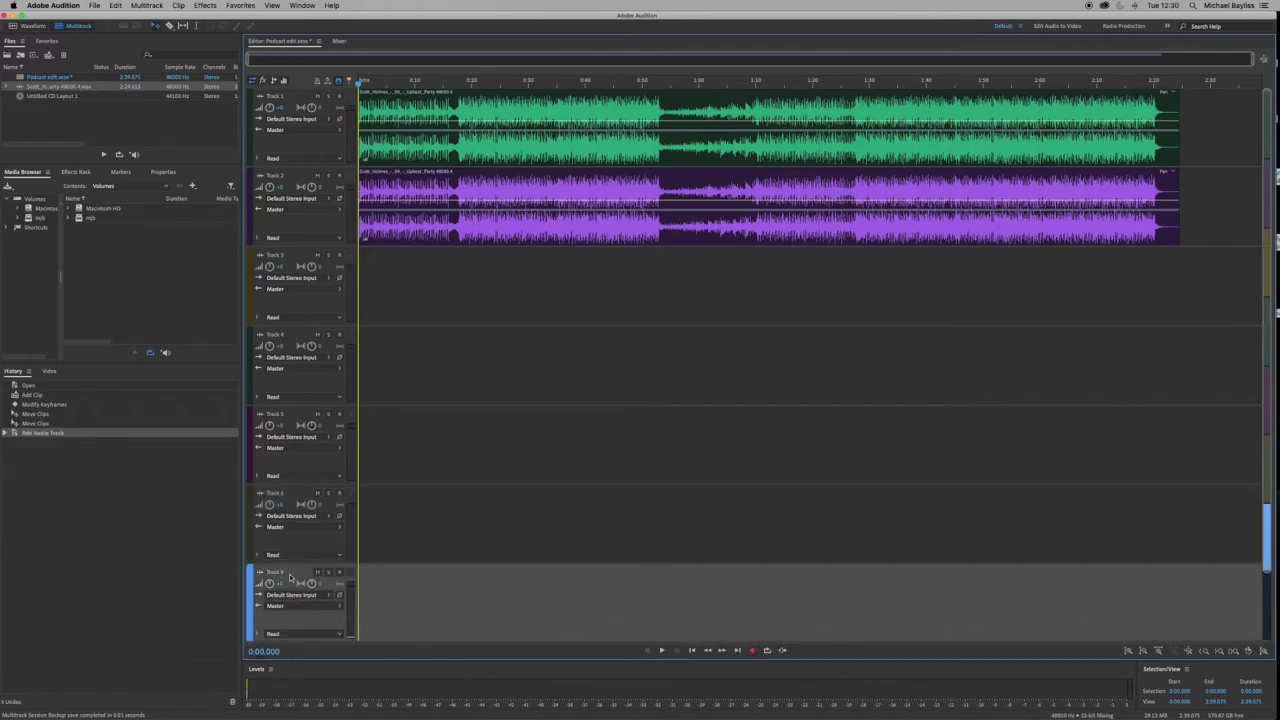
key(alt+a)
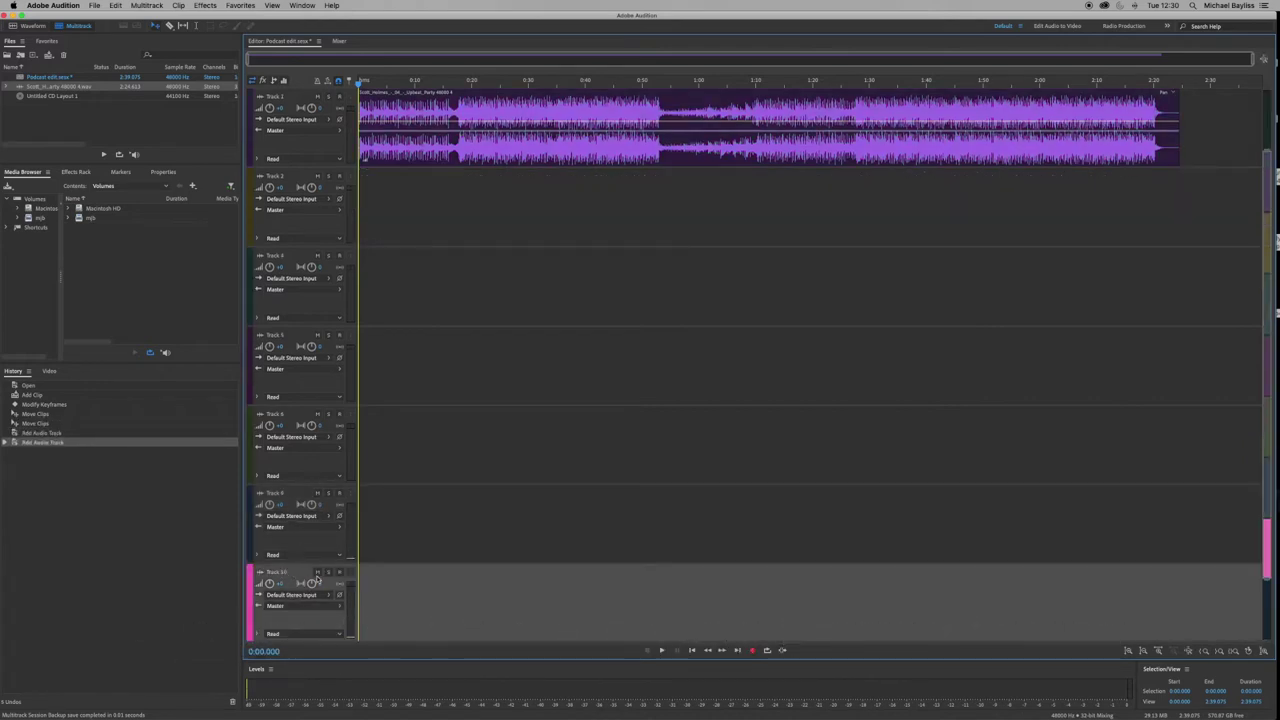
scroll(300, 585, down, 3)
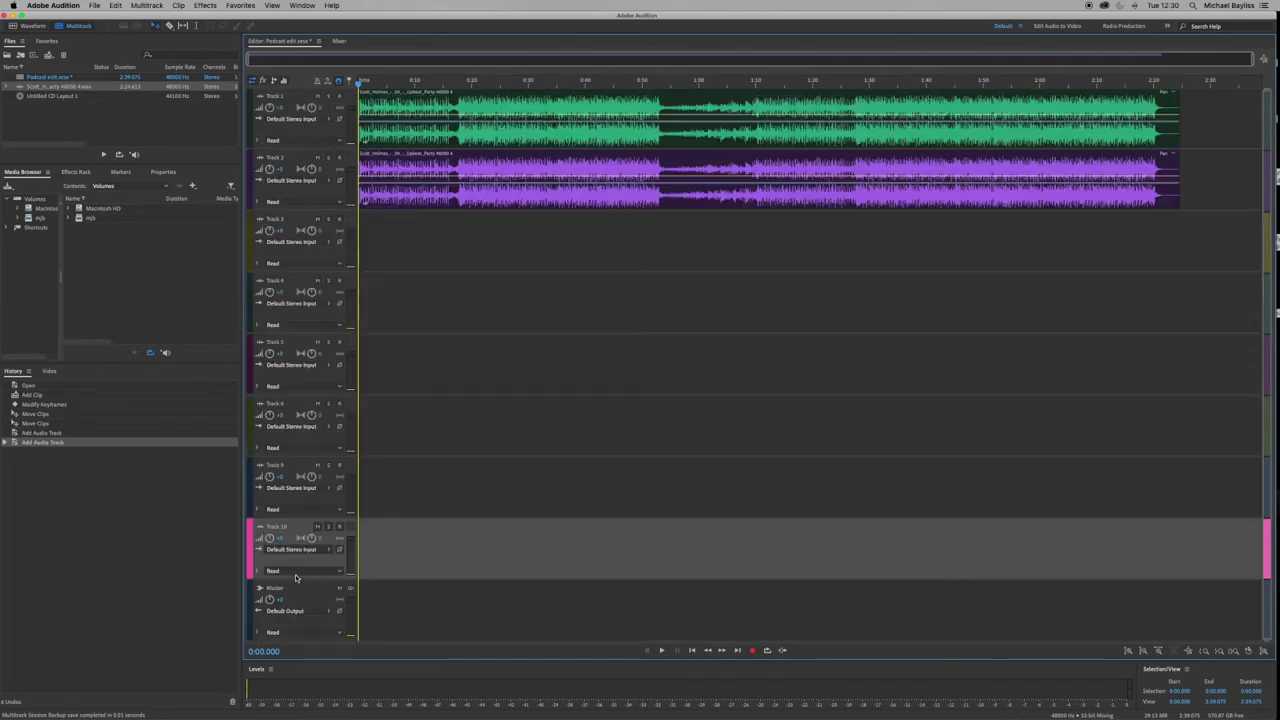
scroll(296, 578, down, 2)
scroll(295, 576, down, 2)
scroll(297, 575, down, 2)
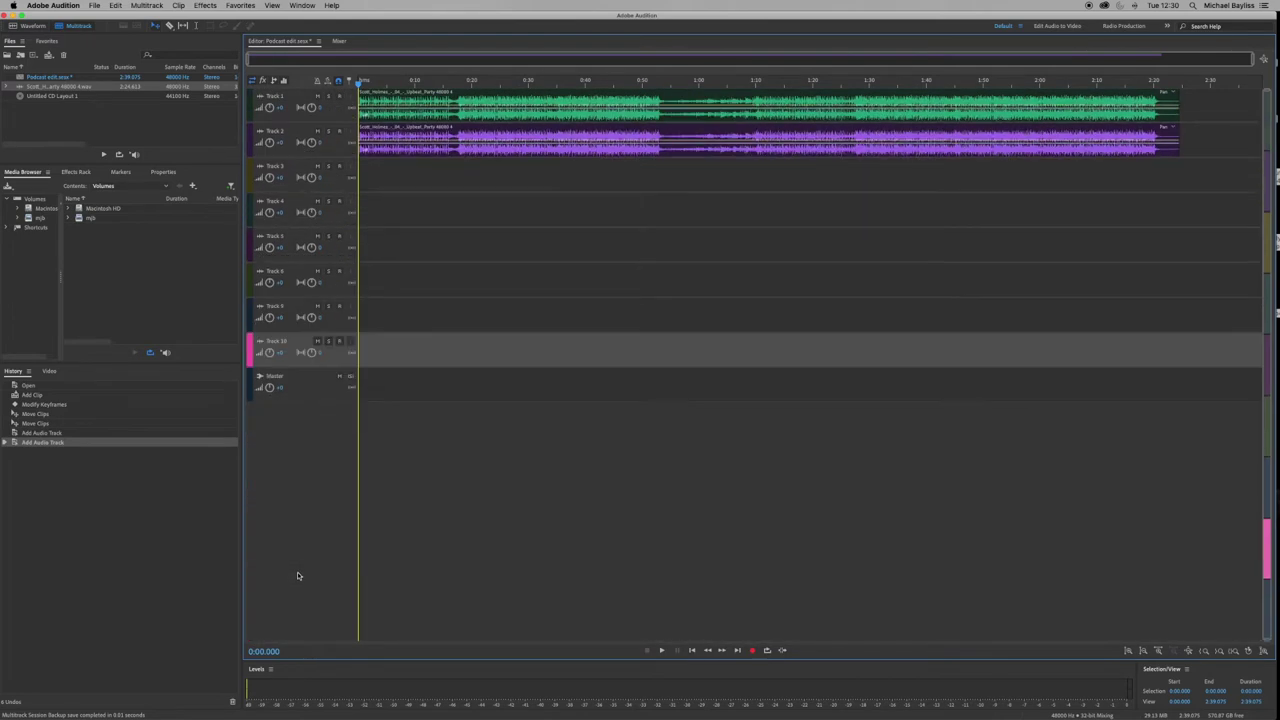
key(alt+a)
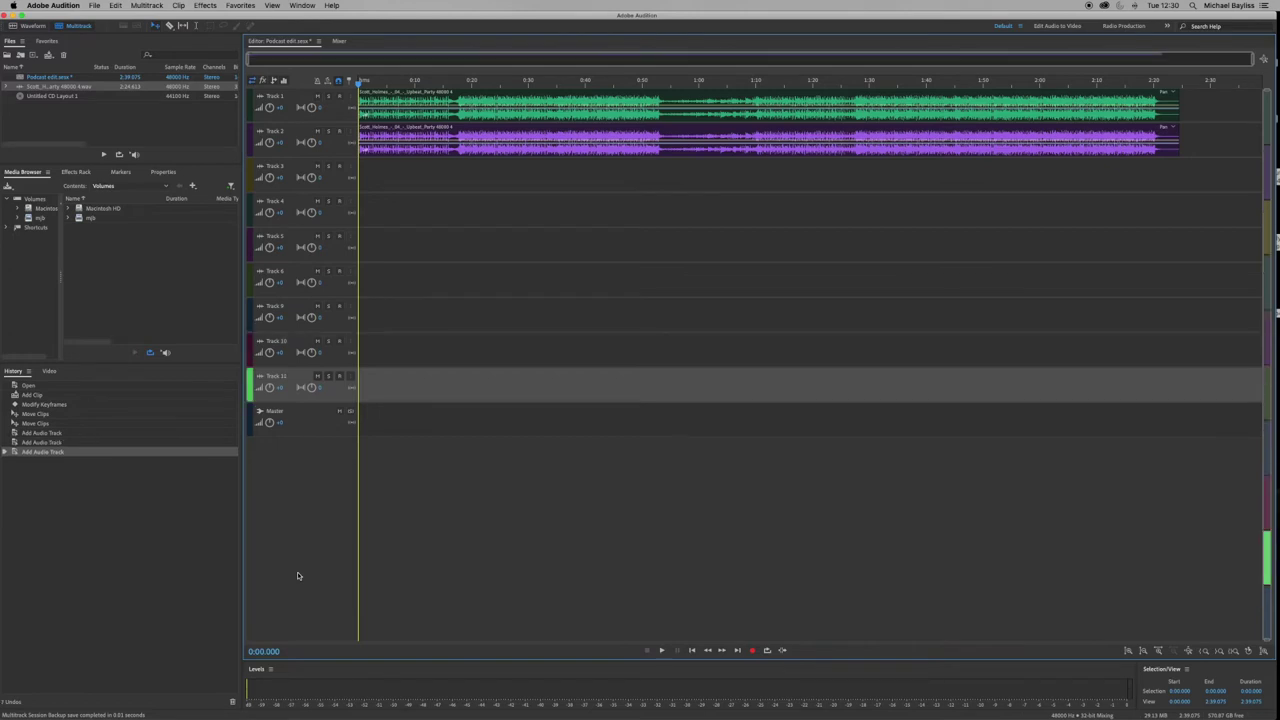
scroll(321, 525, up, 3)
scroll(377, 366, down, 3)
scroll(443, 337, down, 1)
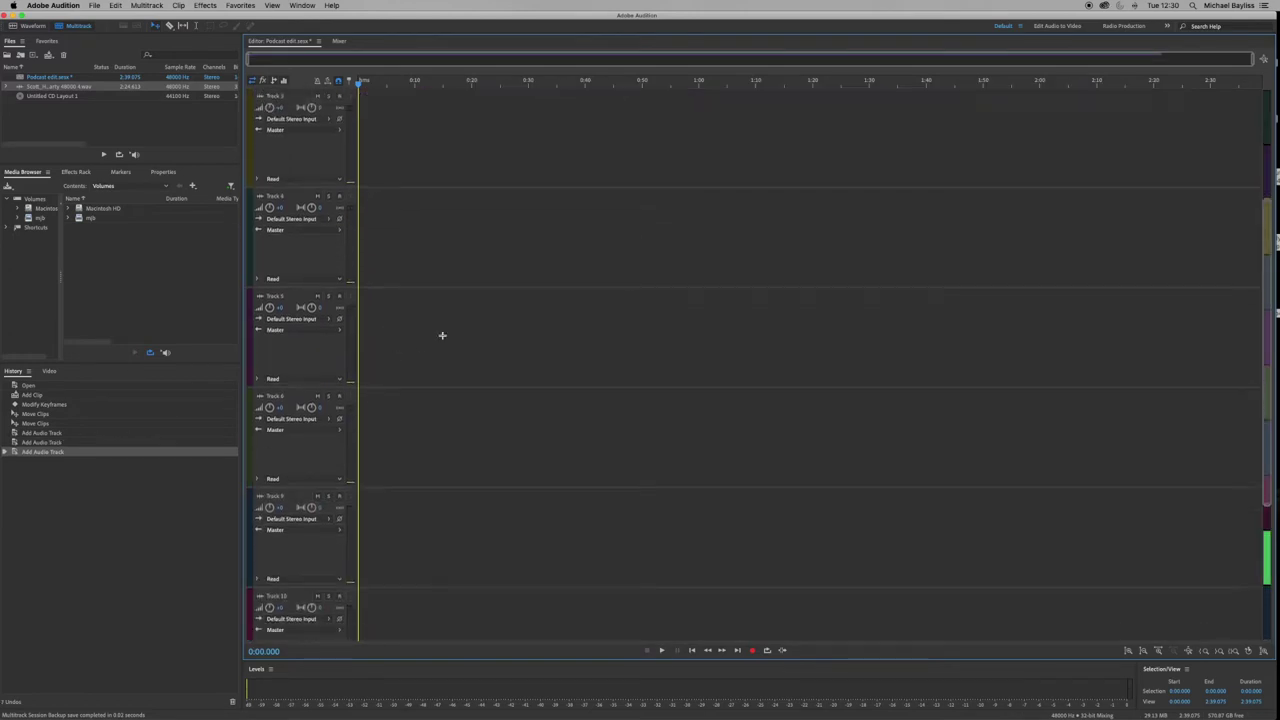
click(453, 329)
Razor-cut the green Track 1 clip at about 0:53 and again near 0:58.
scroll(453, 329, up, 2)
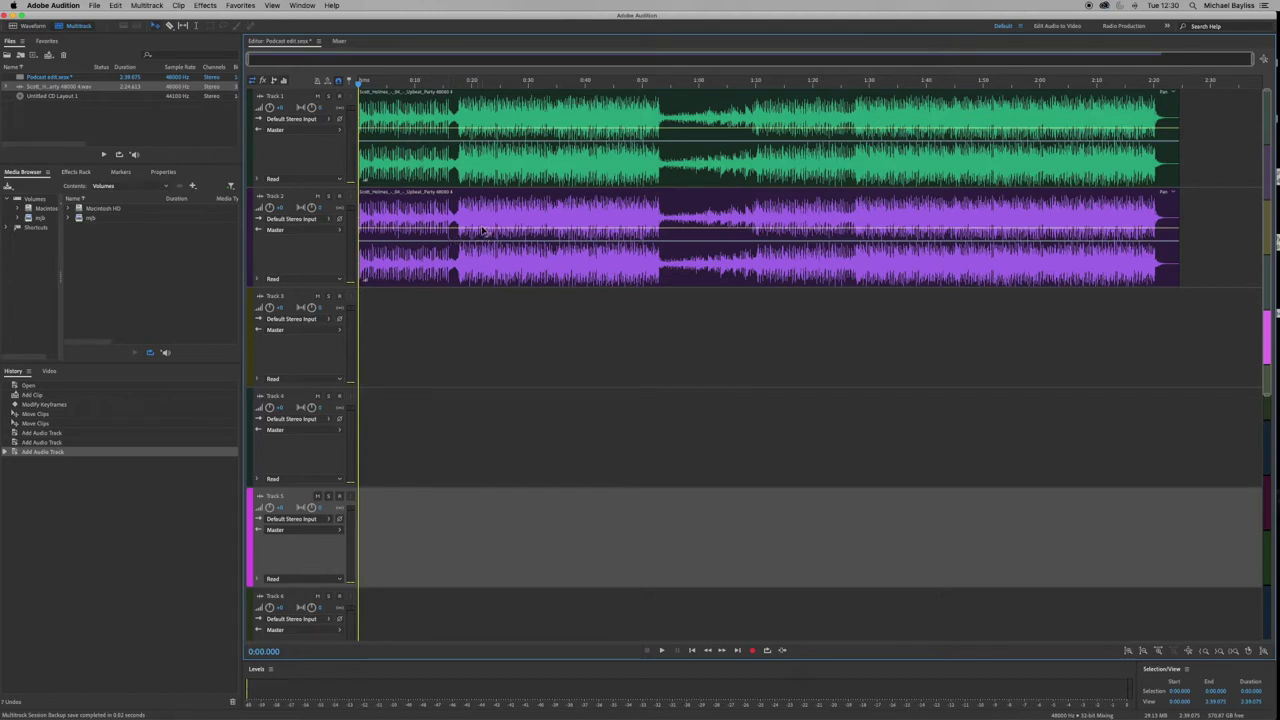
key(r)
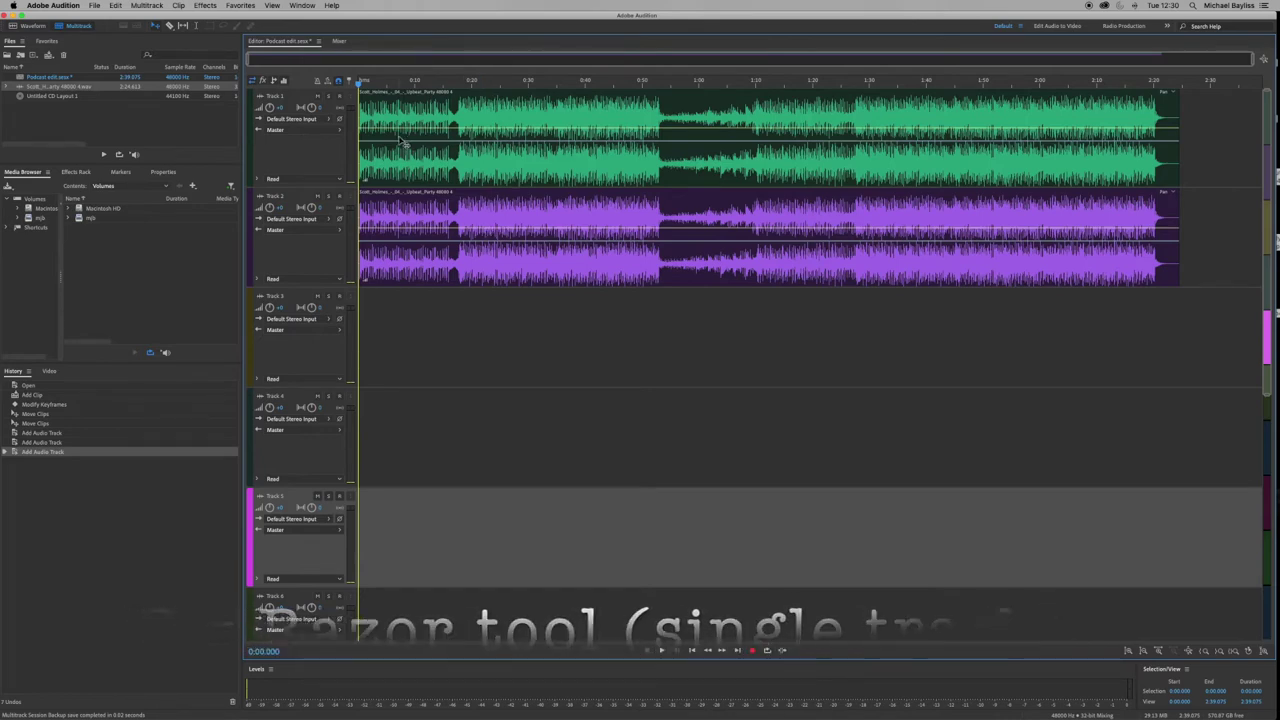
key(r)
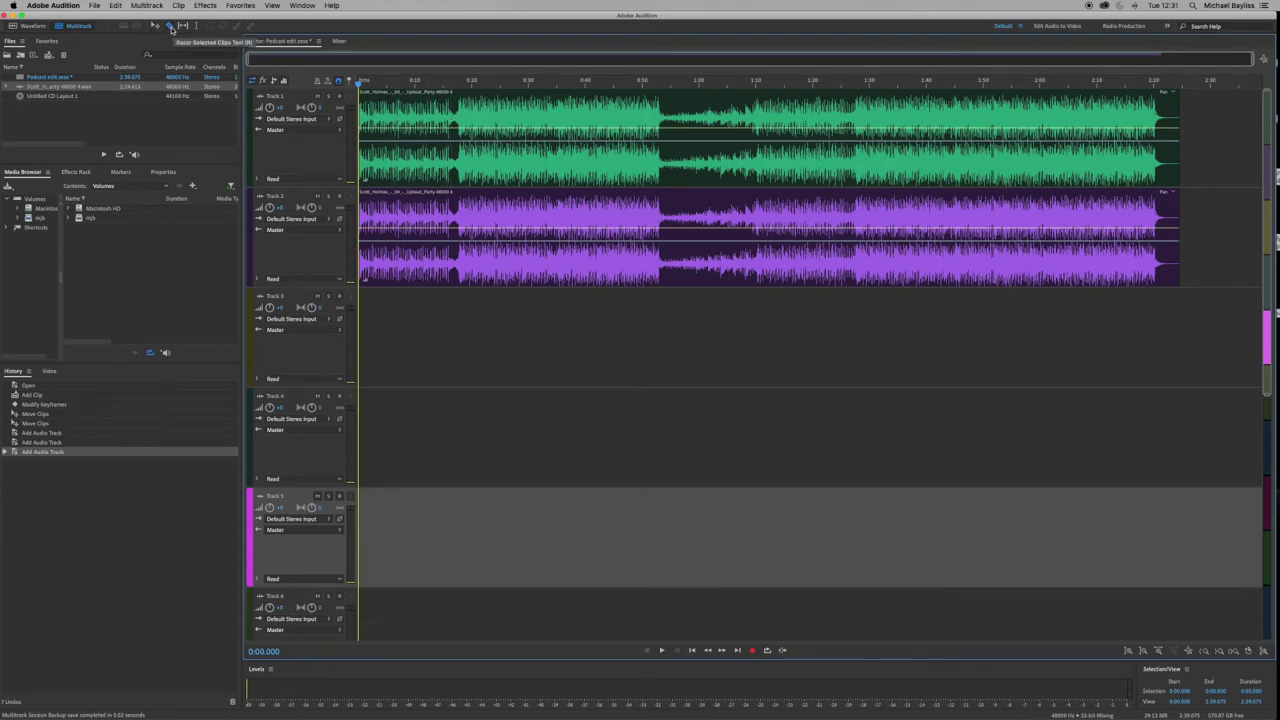
click(664, 118)
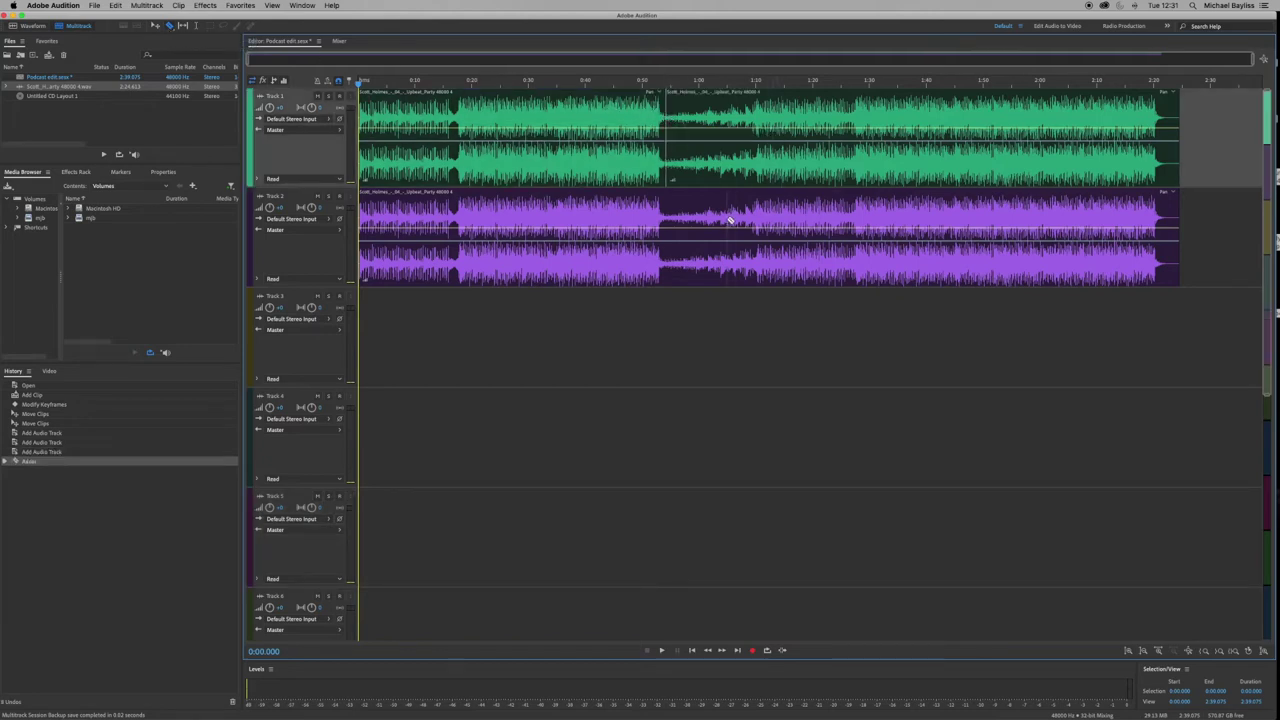
click(696, 122)
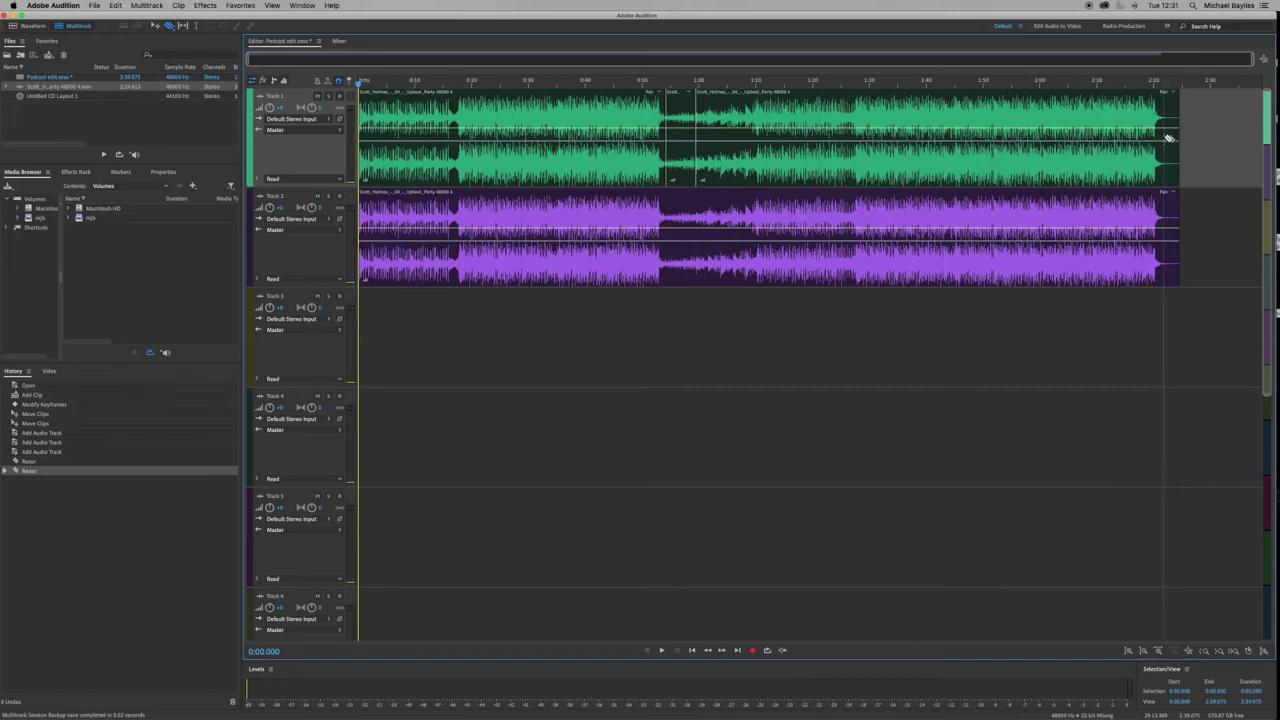
Cut short tails off the green Track 1 and purple Track 2 clips near 2:21.
click(1166, 137)
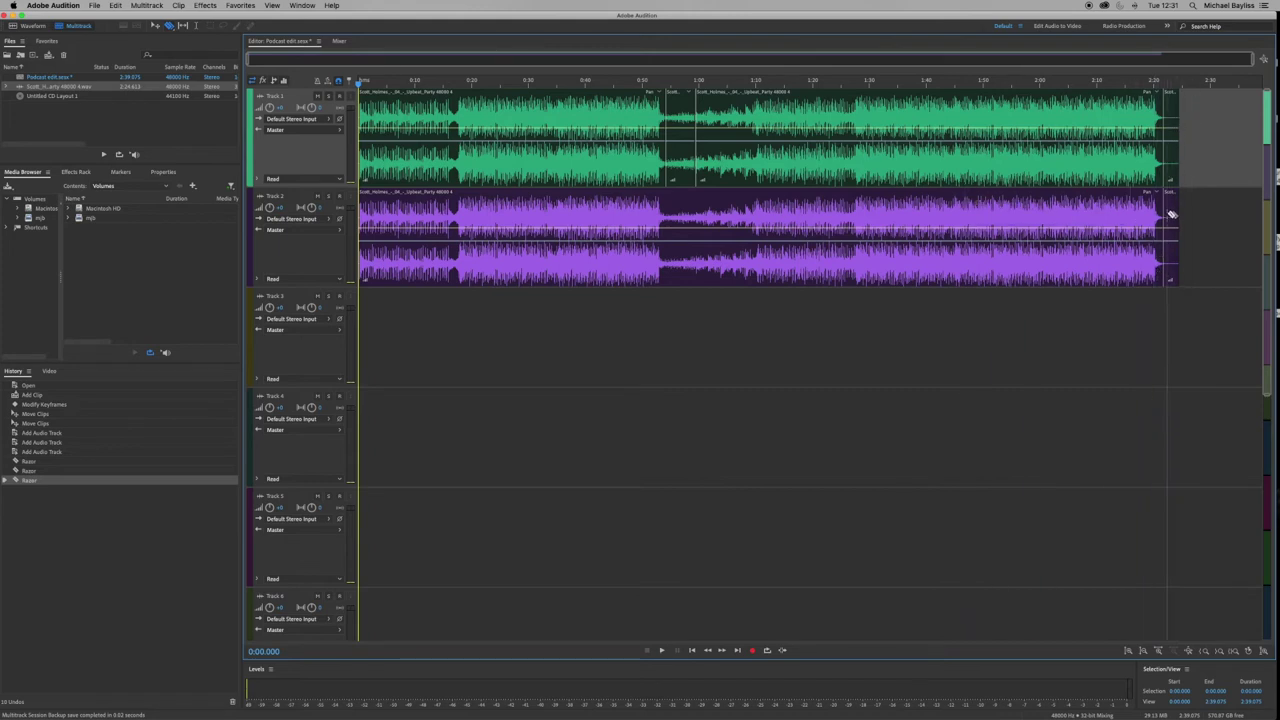
click(1175, 237)
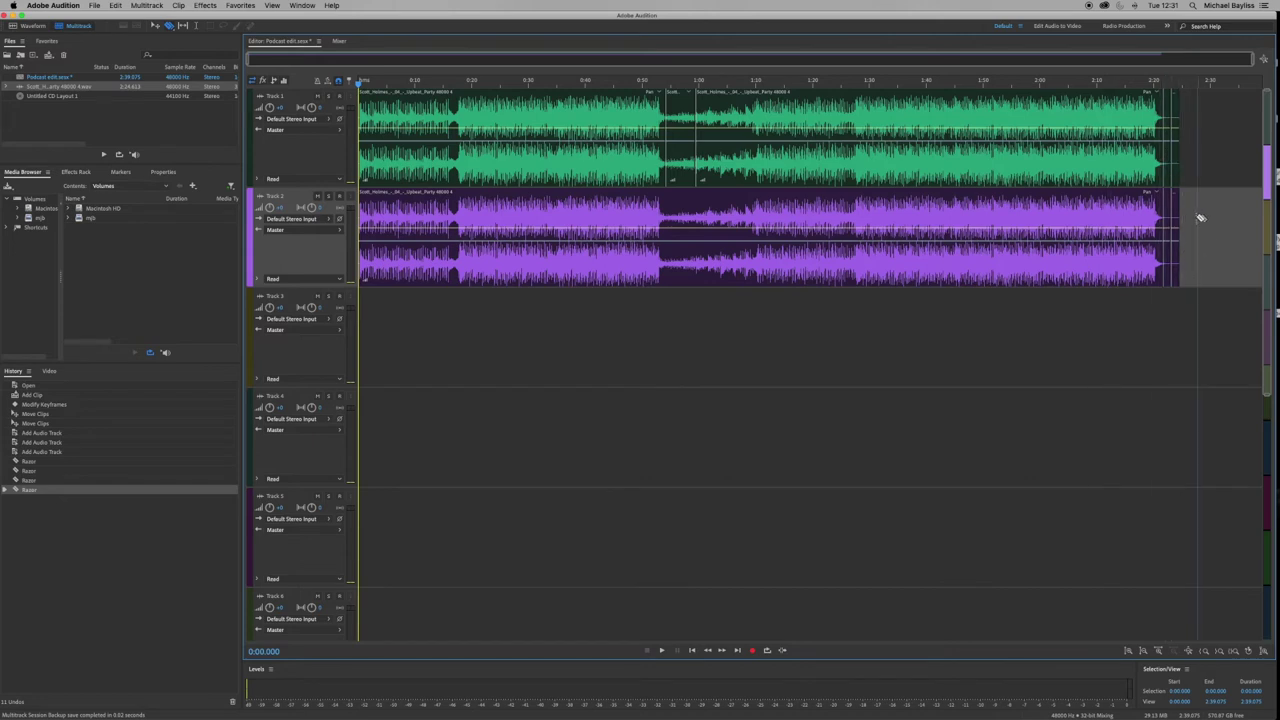
key(v)
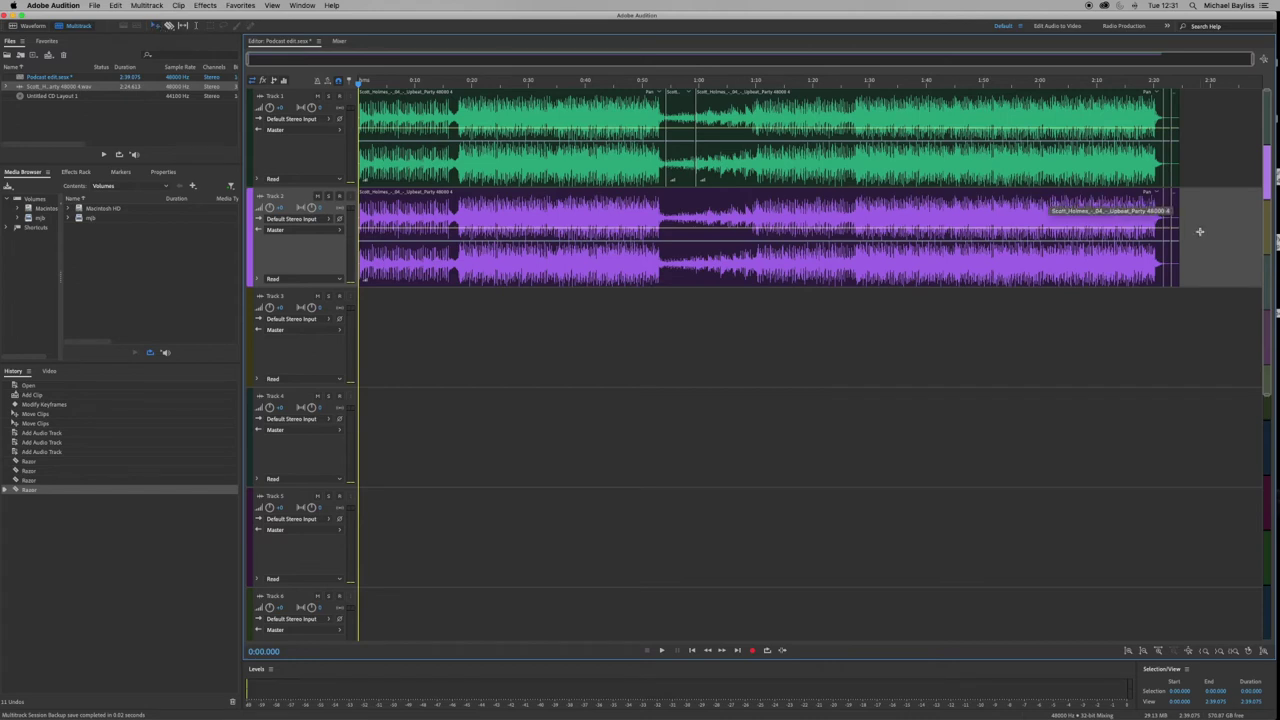
Select the main purple Track 2 clip and open it in the waveform editor.
click(1170, 232)
super+click(1170, 140)
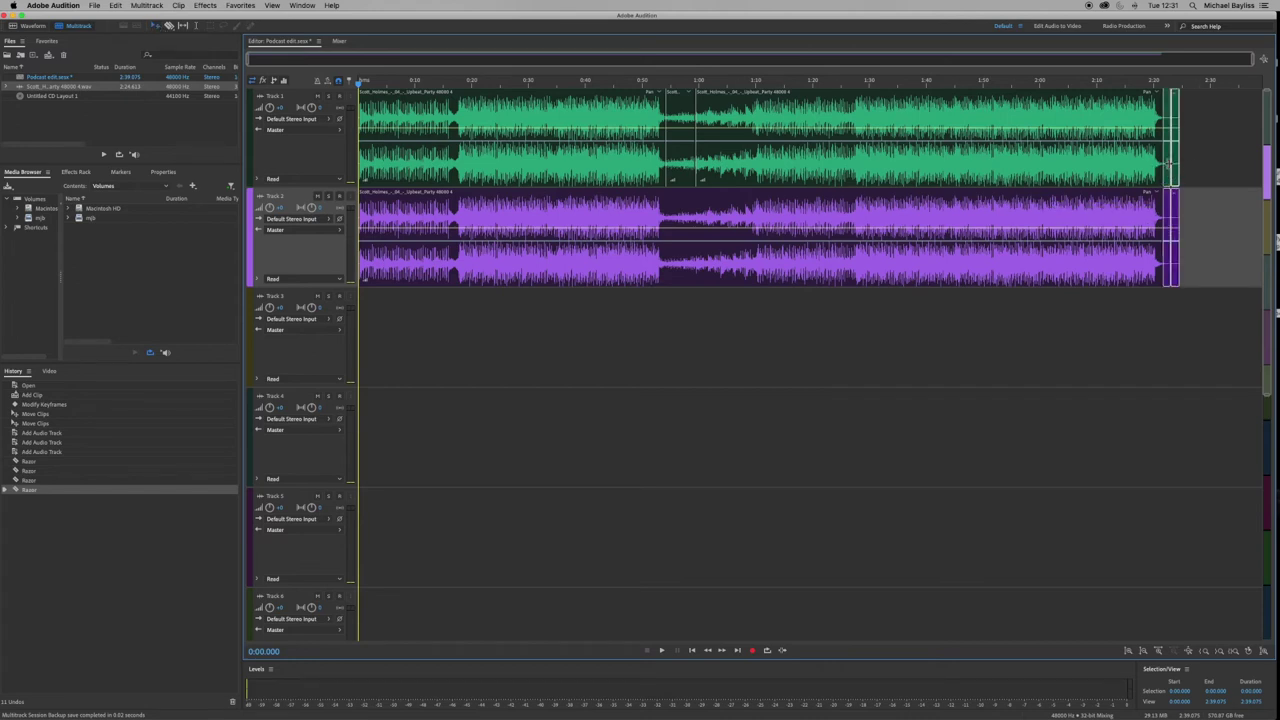
key(v)
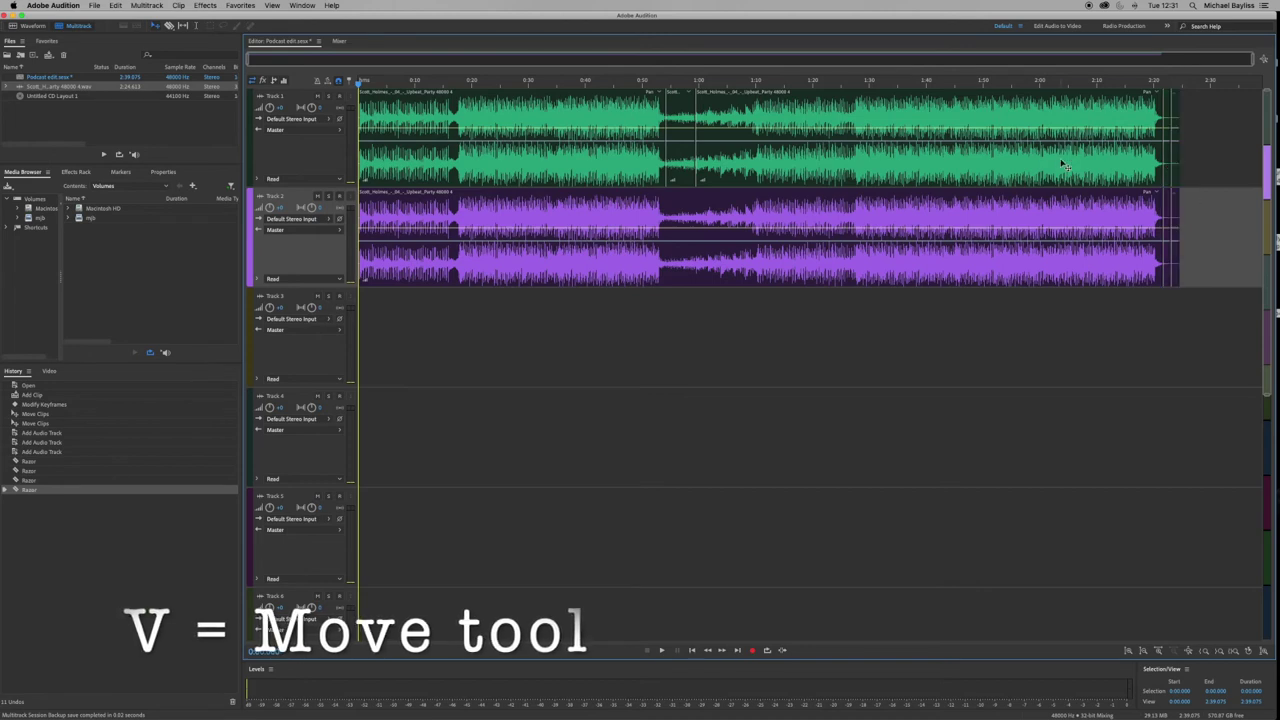
click(917, 140)
click(917, 256)
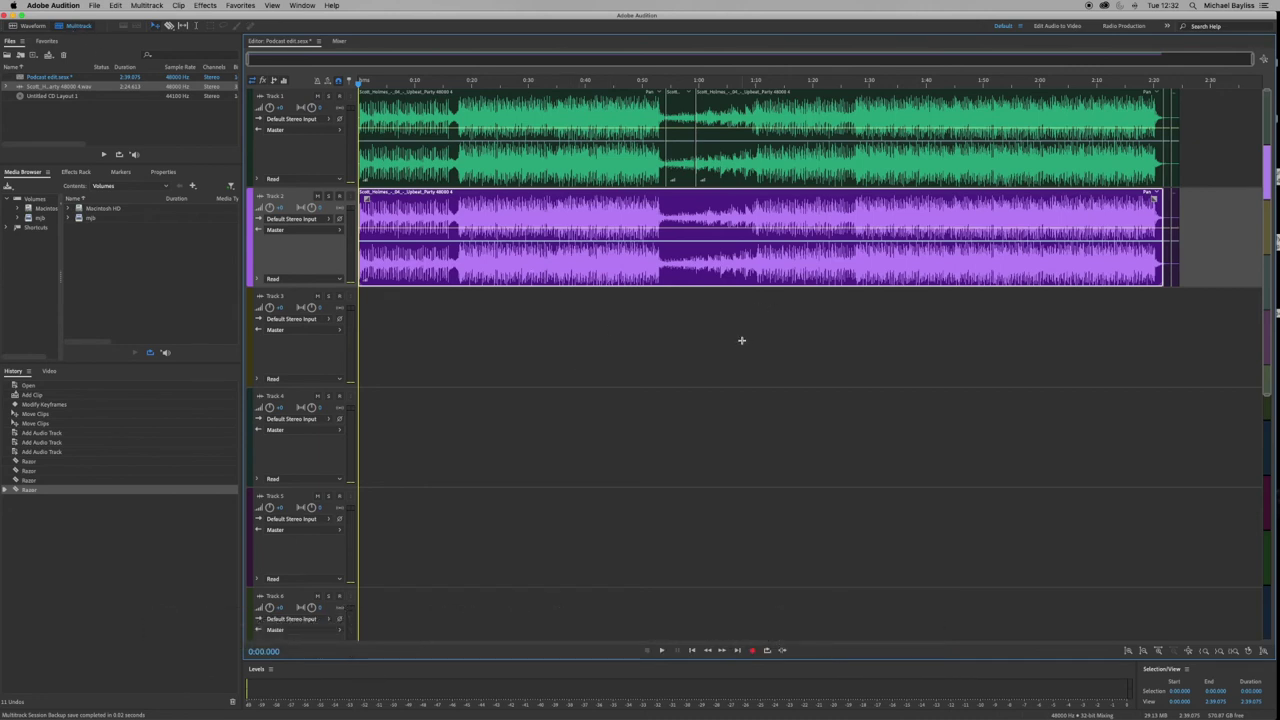
key(9)
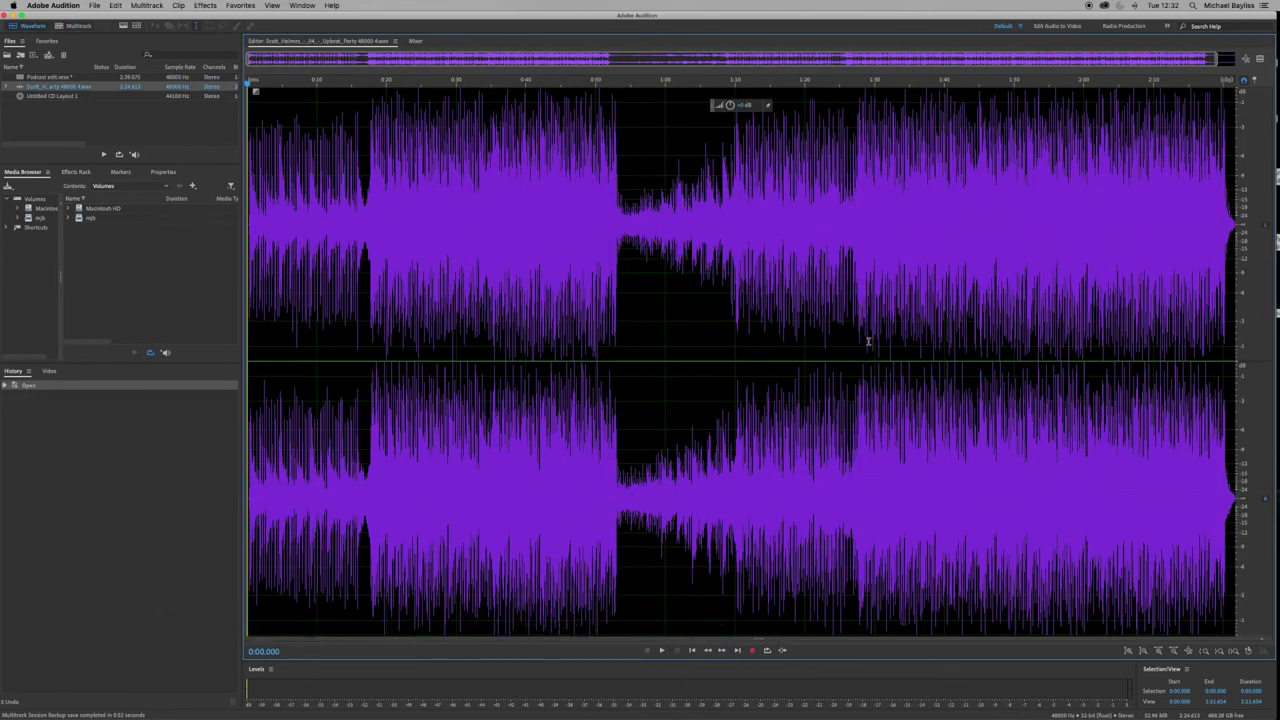
key(8)
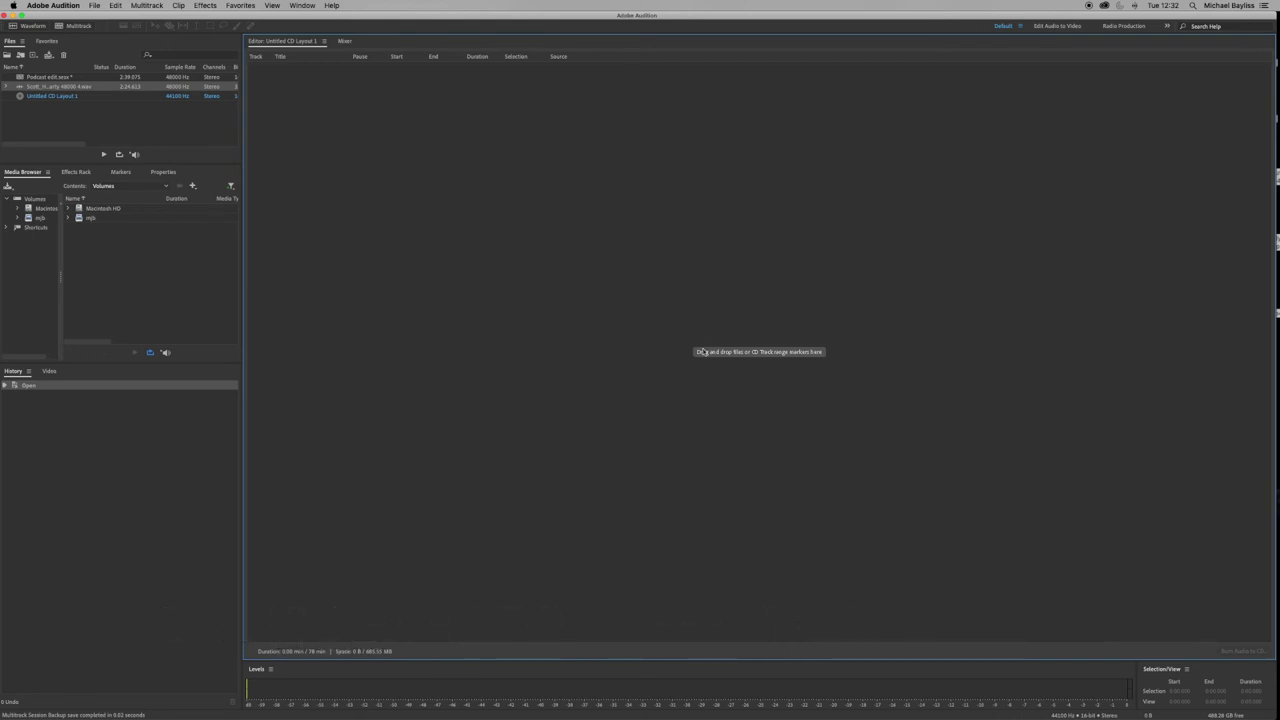
key(9)
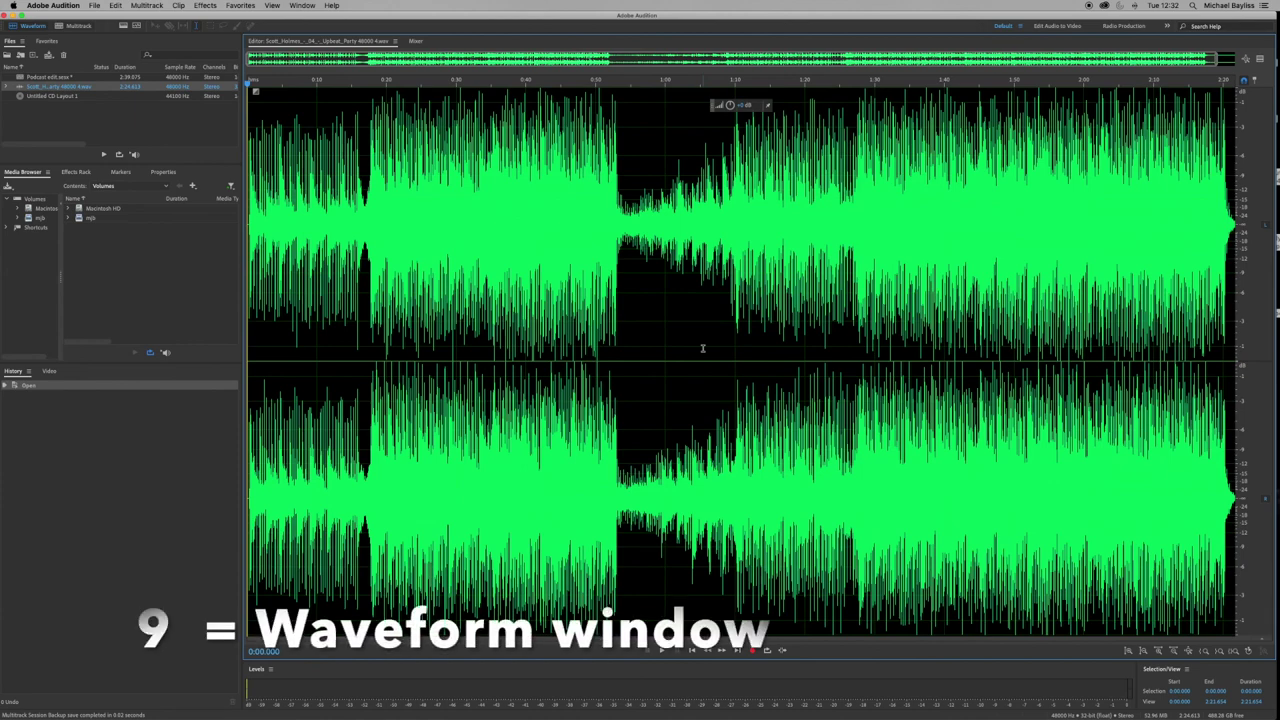
key(0)
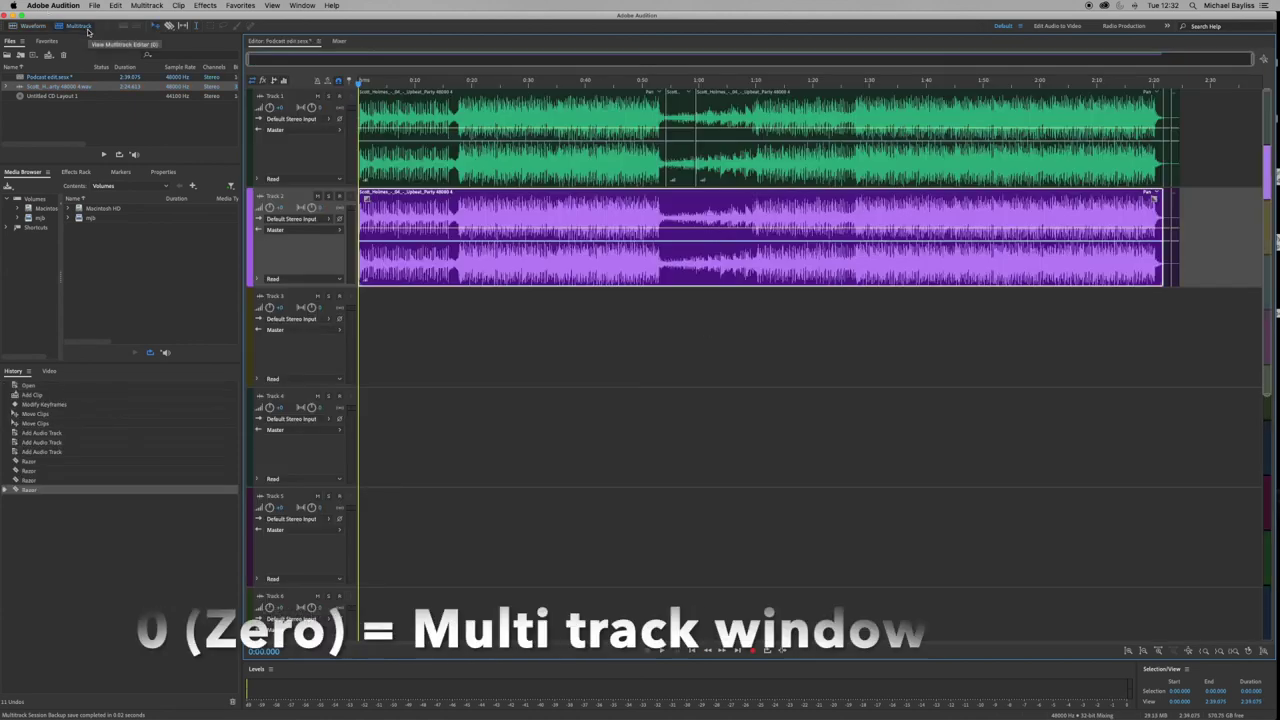
key(8)
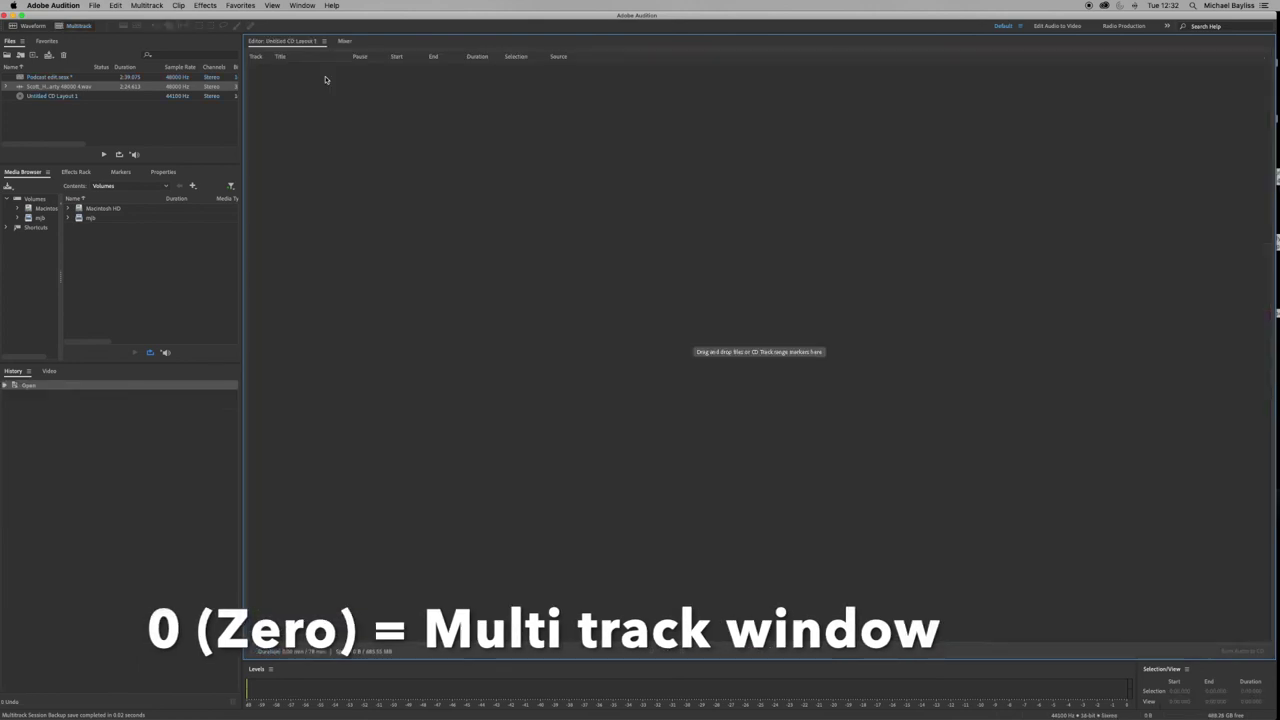
key(9)
key(0)
key(8)
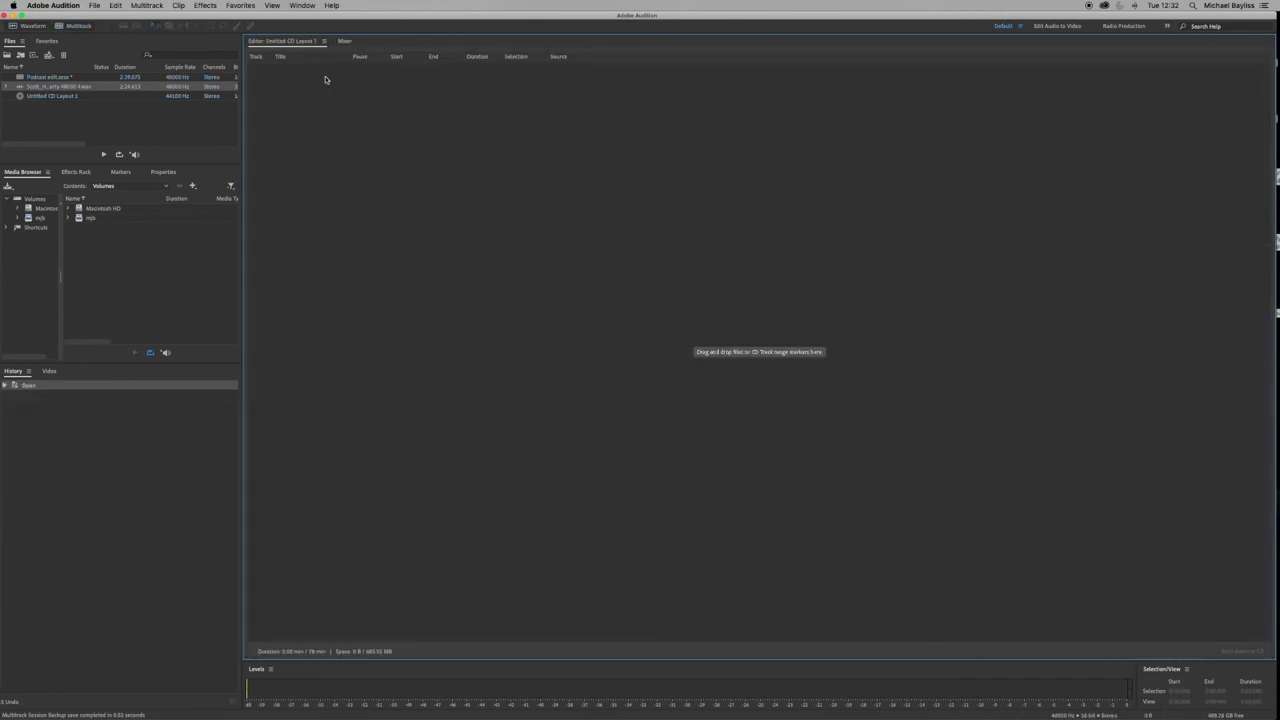
key(9)
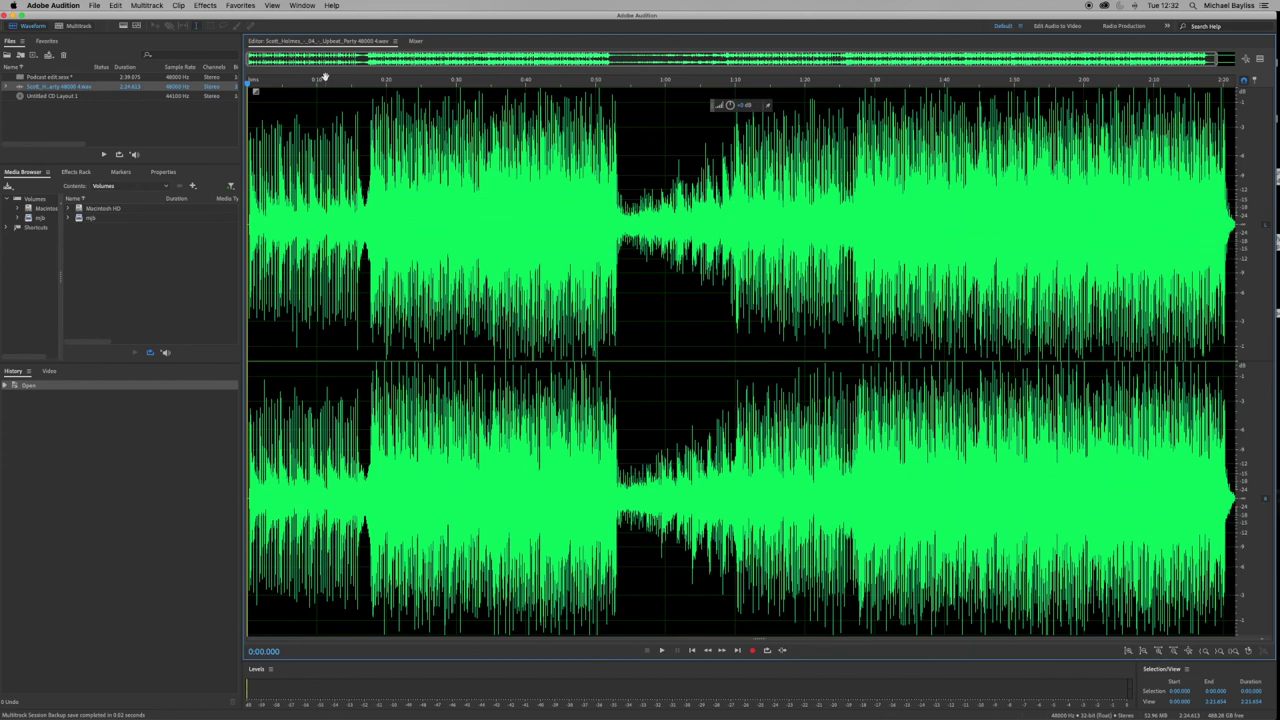
key(0)
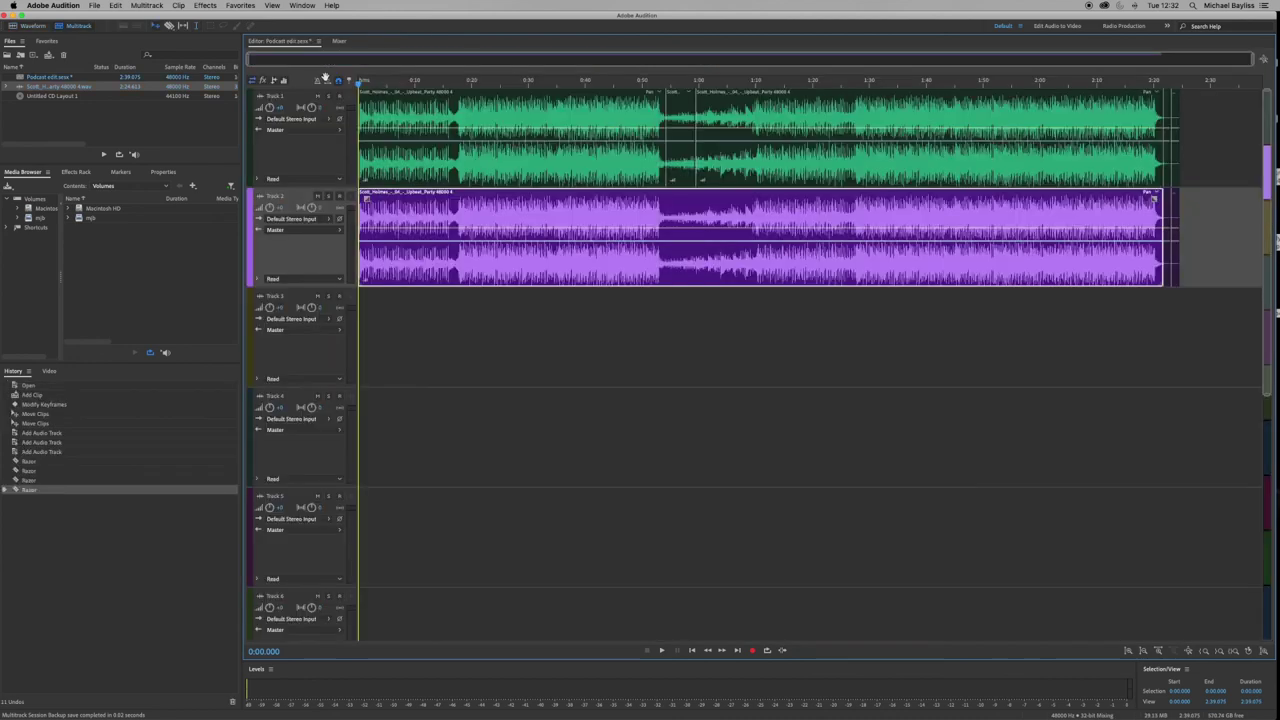